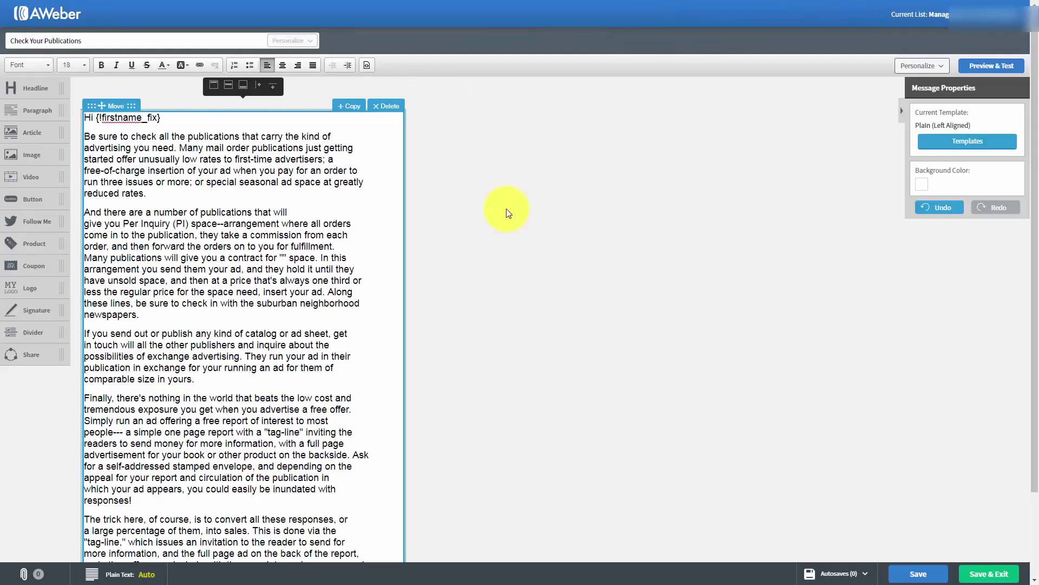
Save and exit the message, and open the broadcast scheduling settings for the "Check Your Publications" draft, keeping its subject.
left_click(974, 578)
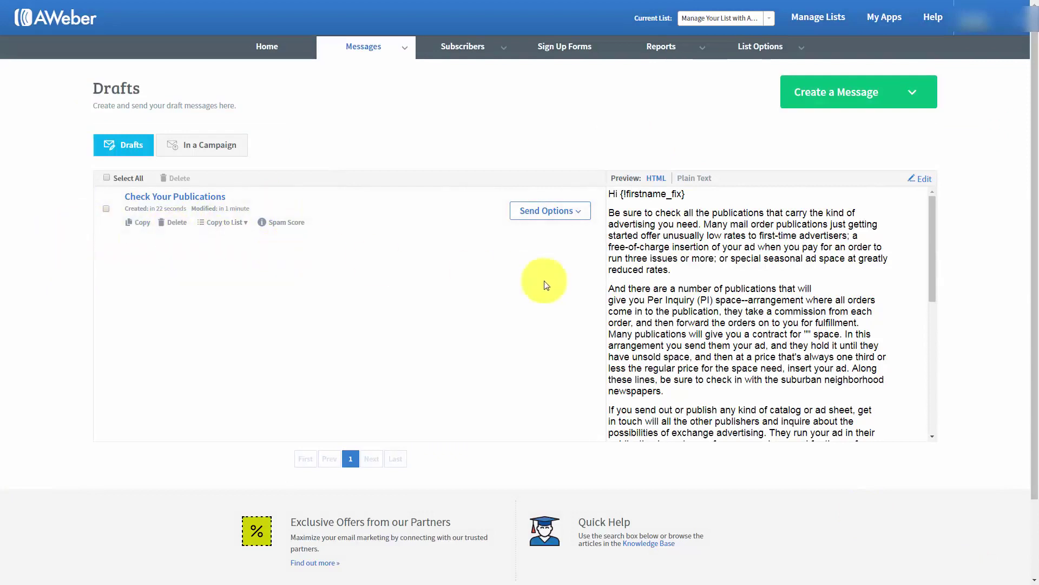
left_click(579, 216)
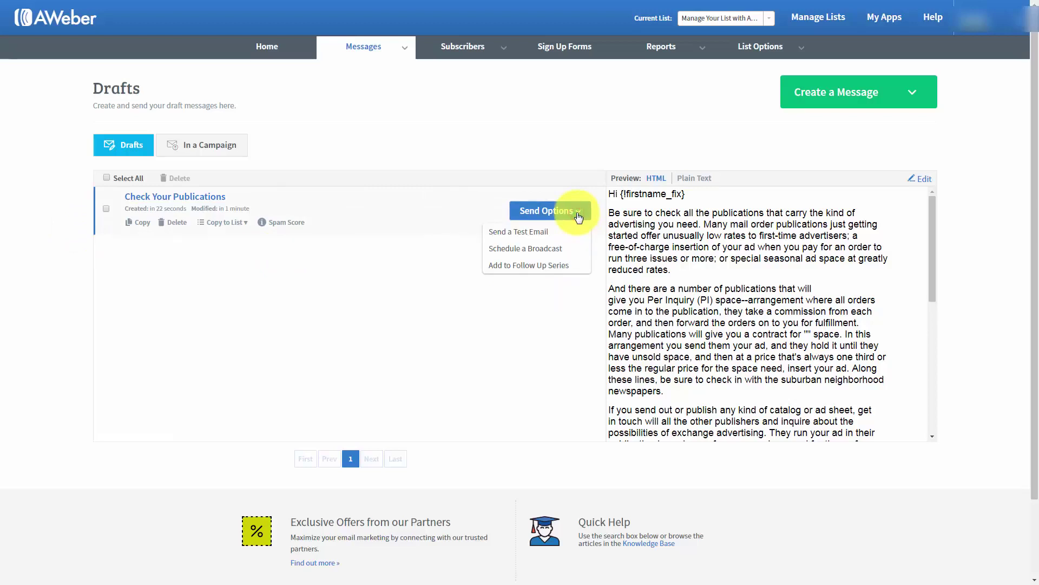
left_click(513, 253)
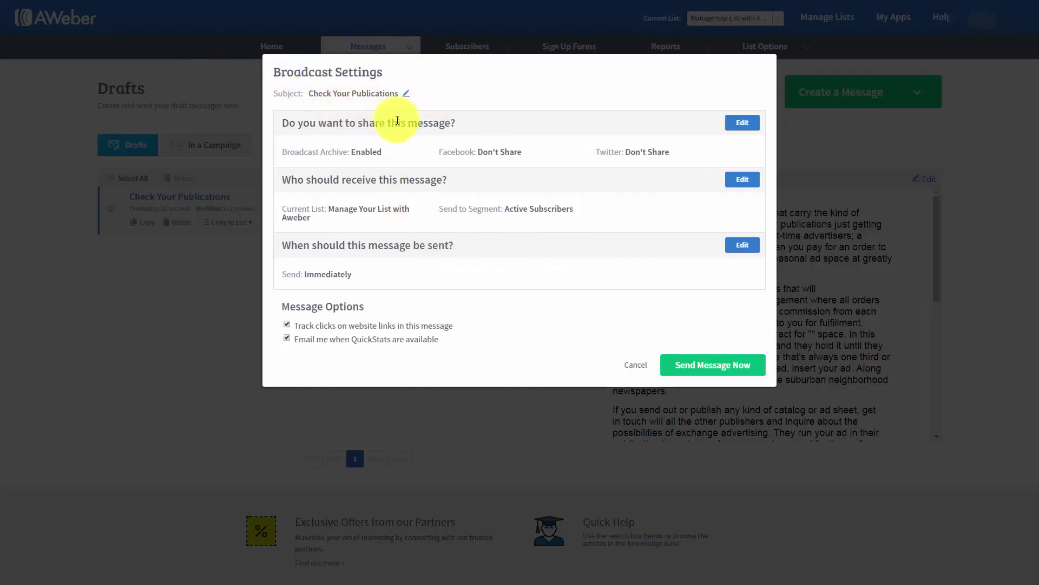
left_click(407, 95)
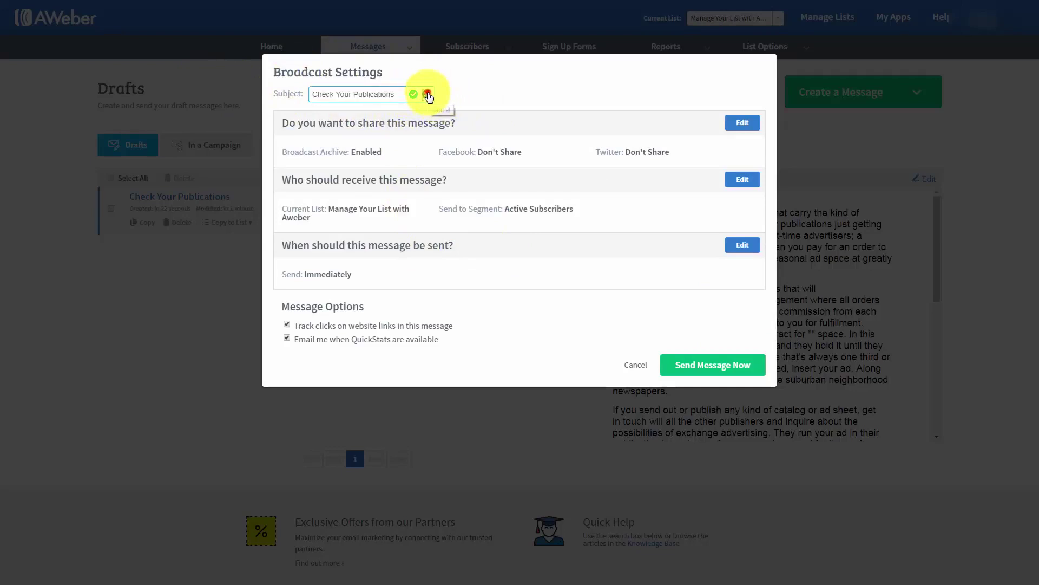
left_click(427, 95)
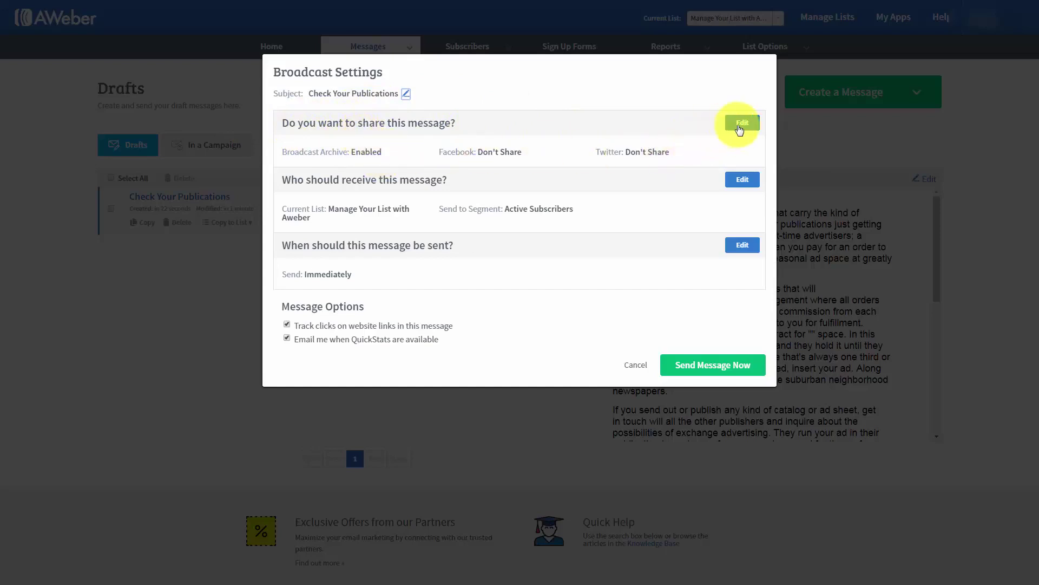
Review the broadcast's sharing settings and its archive homepage, and apply them with the archive enabled and no social media posting.
left_click(741, 123)
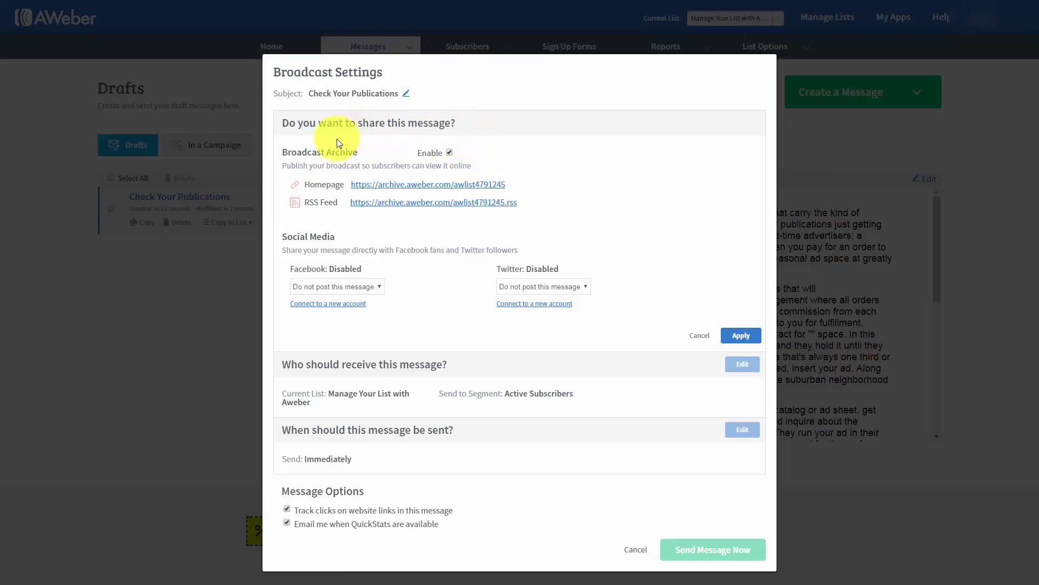
left_click(386, 187)
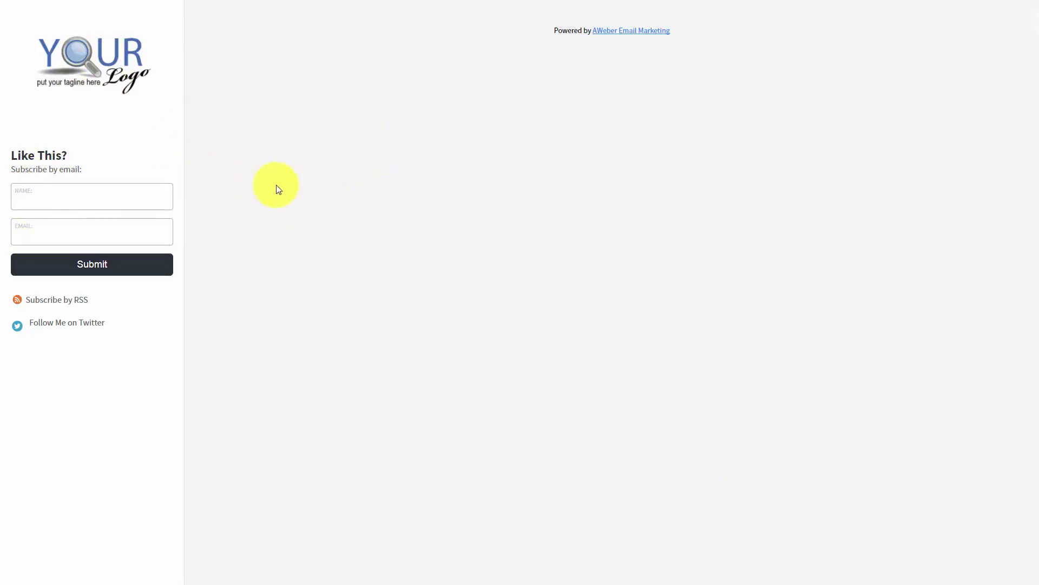
key("ctrl+w")
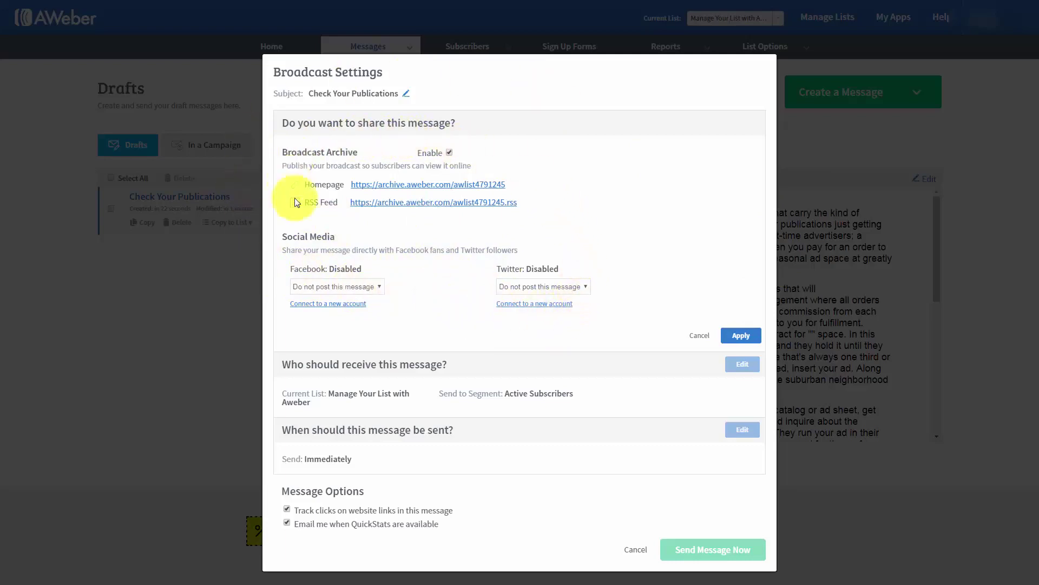
left_click(741, 337)
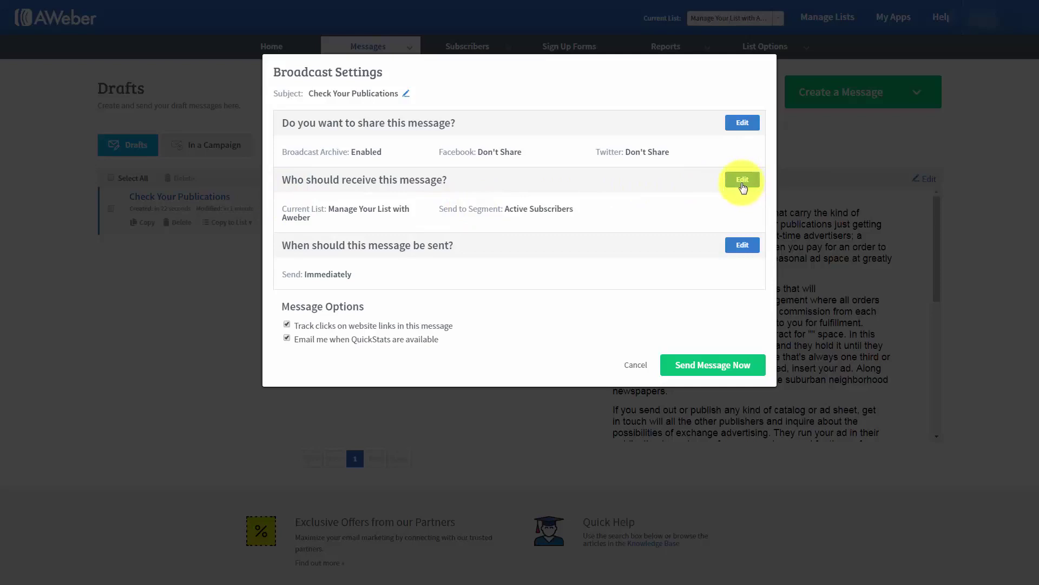
Edit the broadcast's recipients to include subscribers on the first two additional lists and exclude subscribers on the third.
left_click(743, 181)
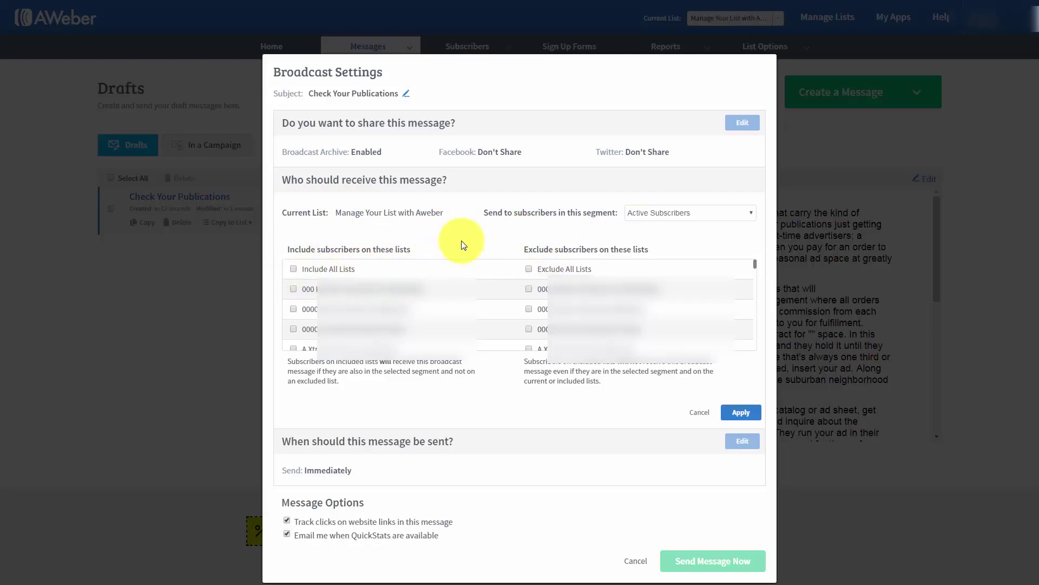
left_click(294, 289)
left_click(294, 309)
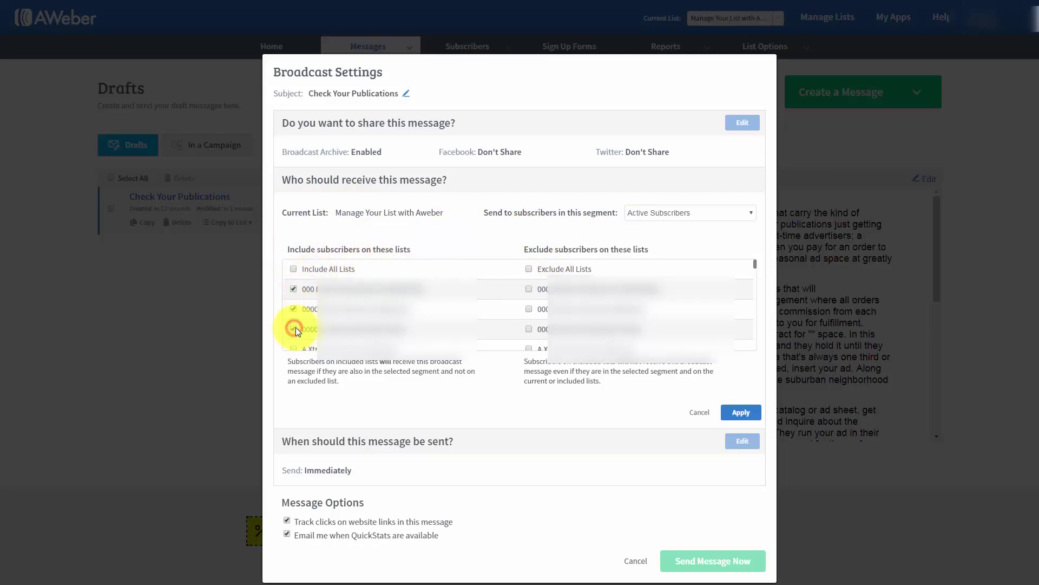
left_click(529, 329)
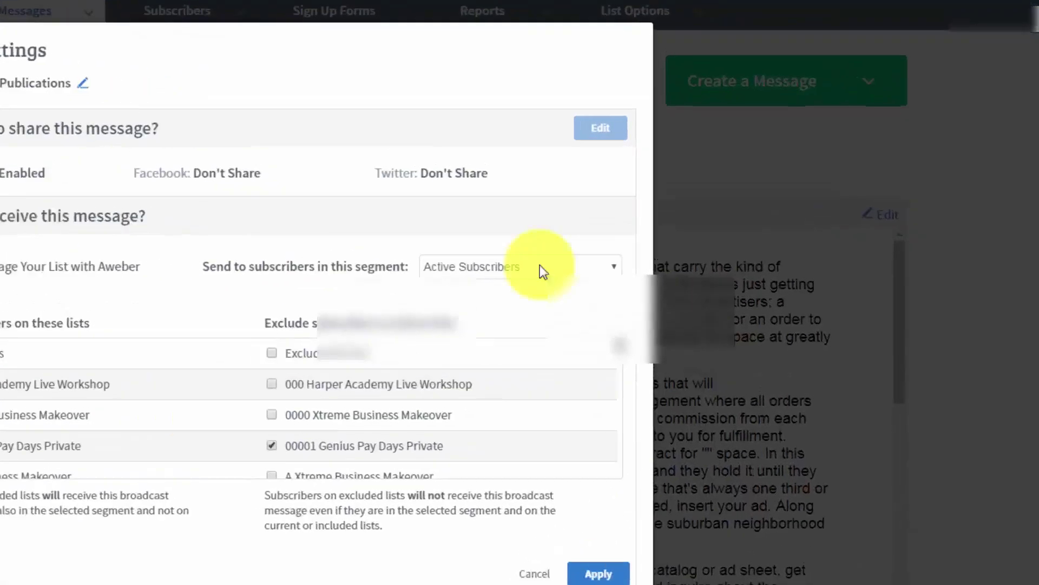
Check the available subscriber segments, keep Active Subscribers, and apply the recipient settings.
left_click(682, 213)
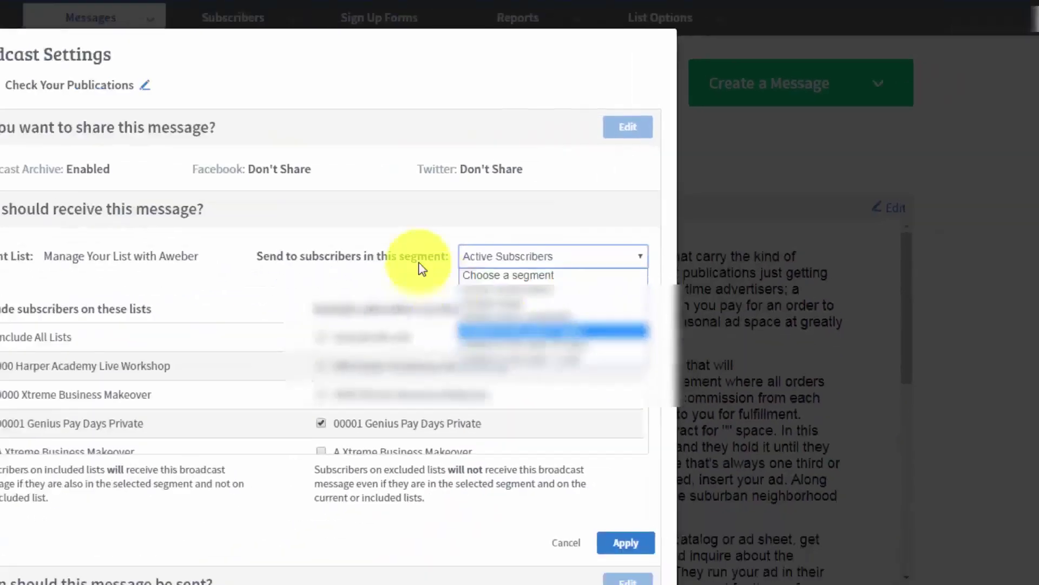
left_click(583, 192)
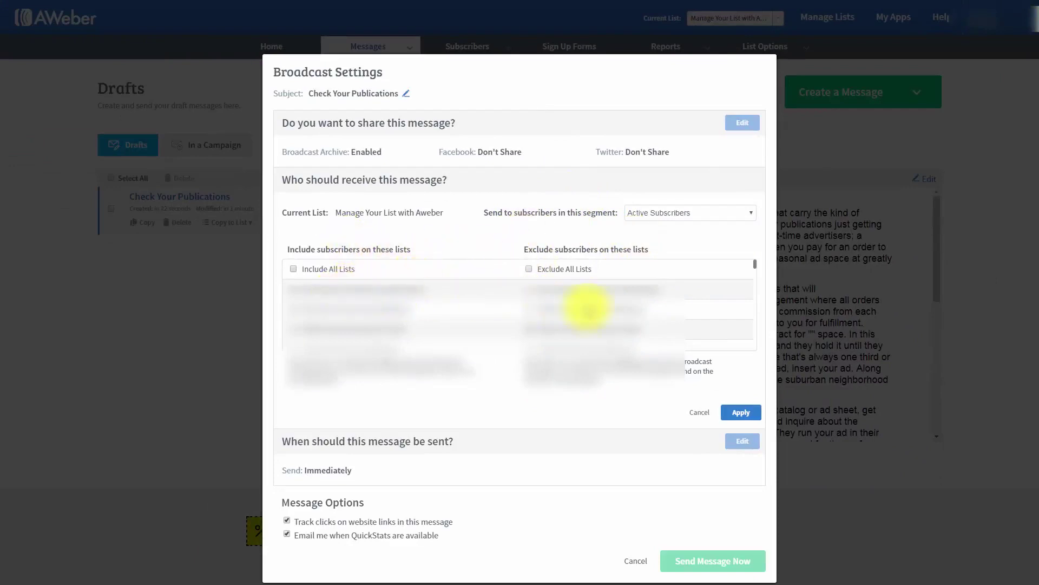
left_click(691, 214)
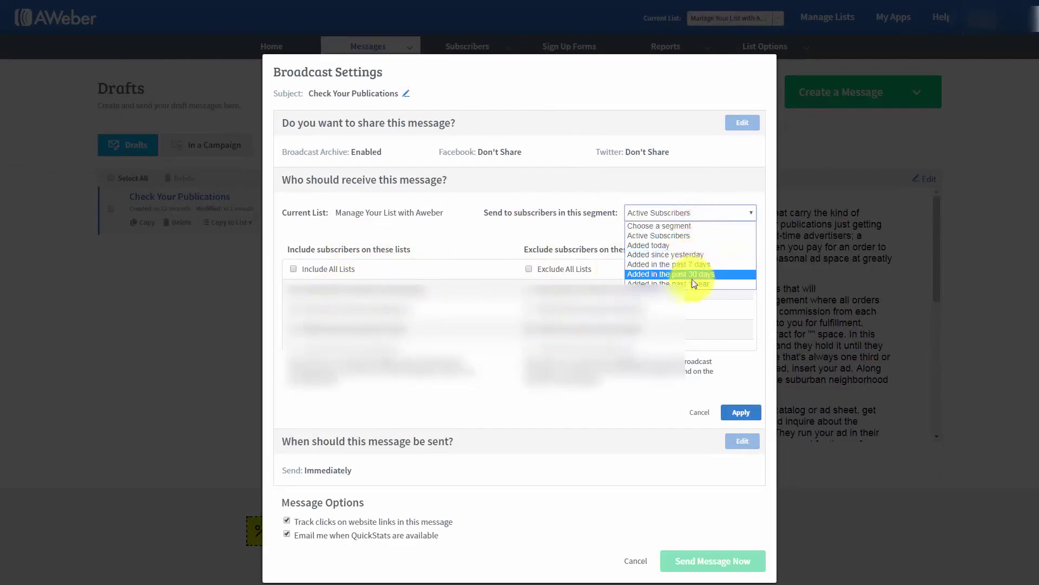
left_click(575, 237)
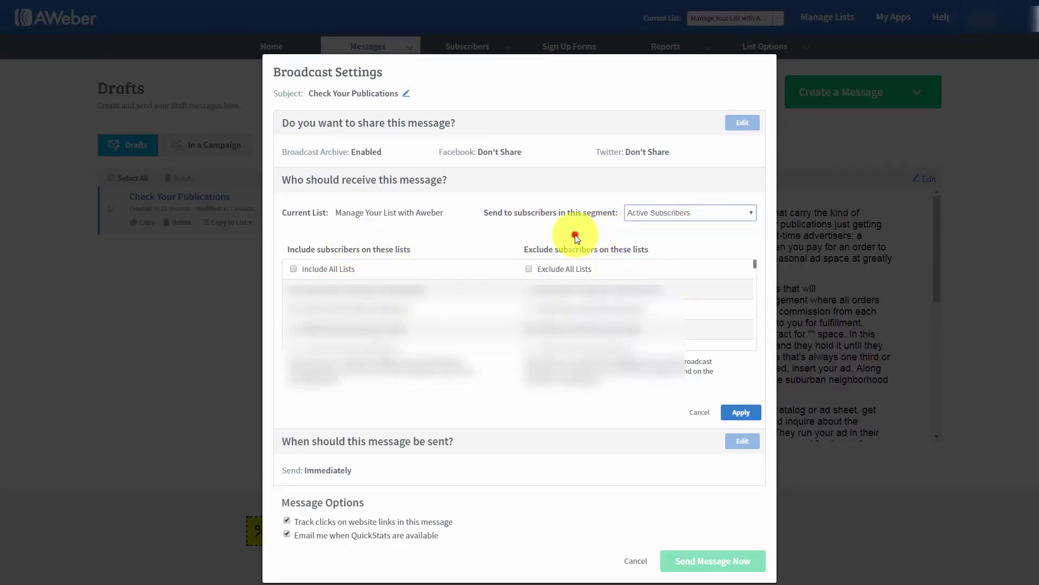
left_click(725, 417)
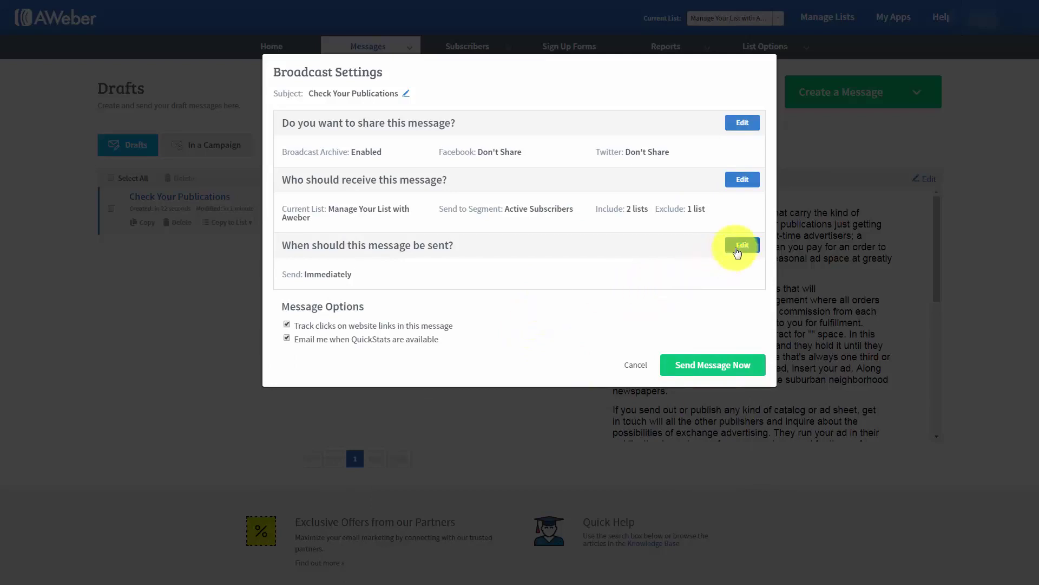
left_click(741, 245)
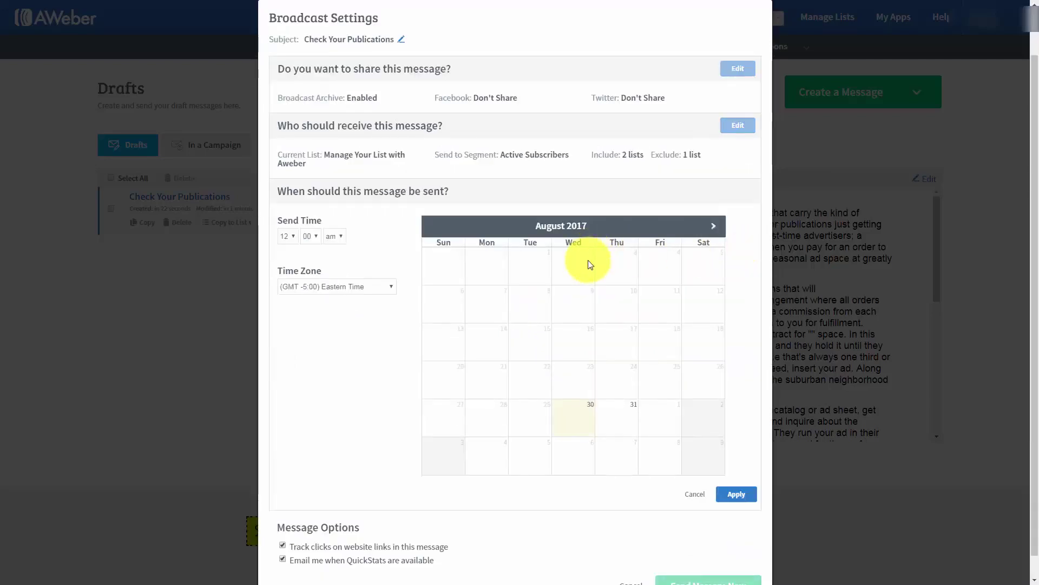
left_click(294, 238)
left_click(287, 295)
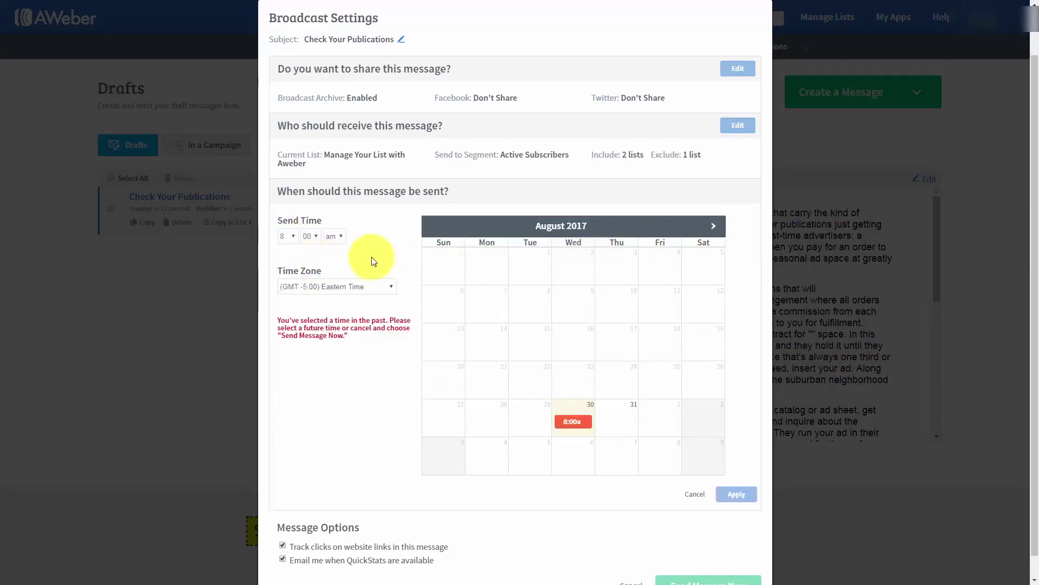
left_click(628, 426)
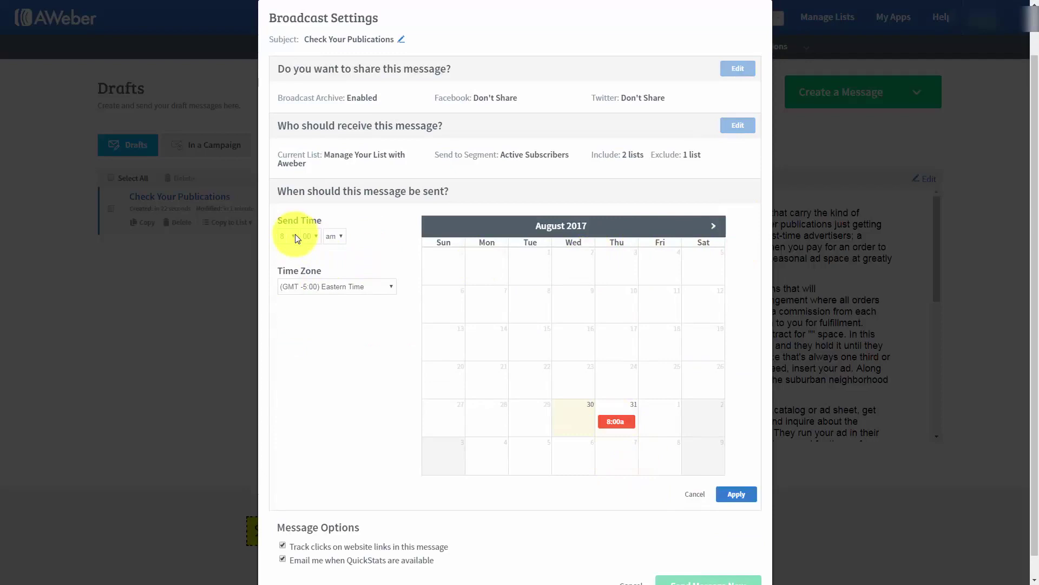
left_click(715, 227)
left_click(714, 226)
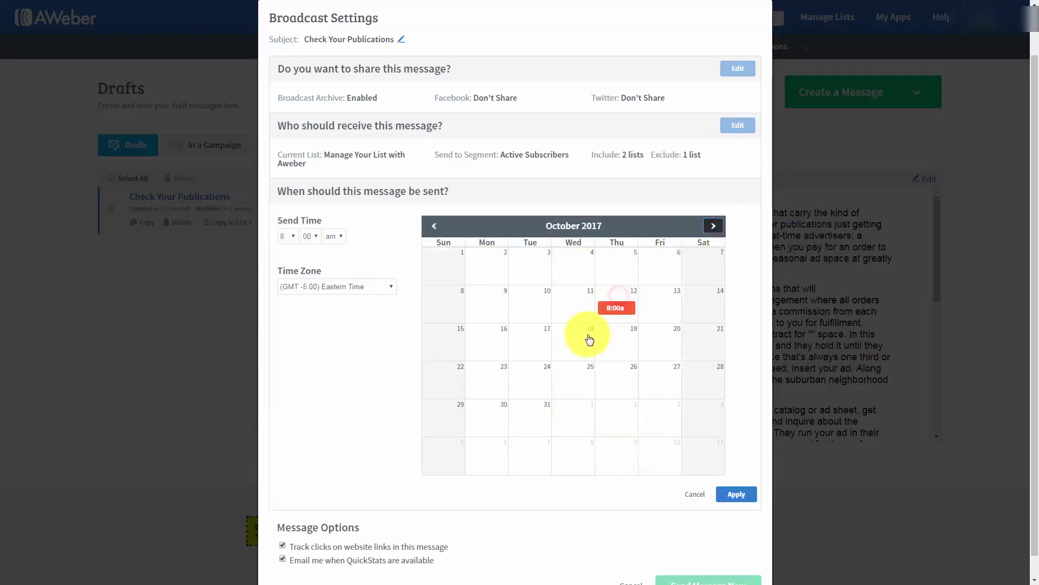
left_click(435, 226)
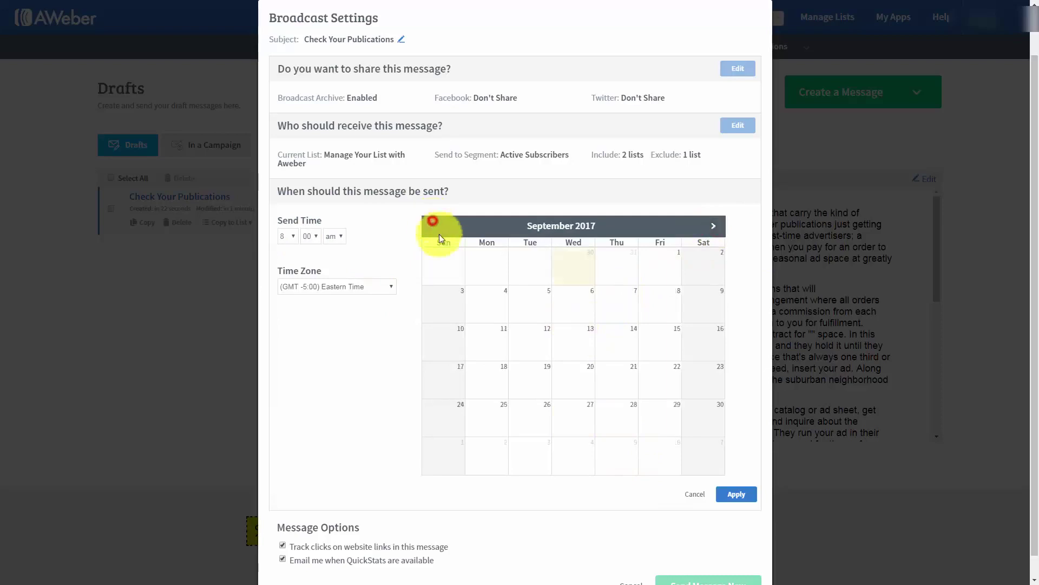
left_click(469, 310)
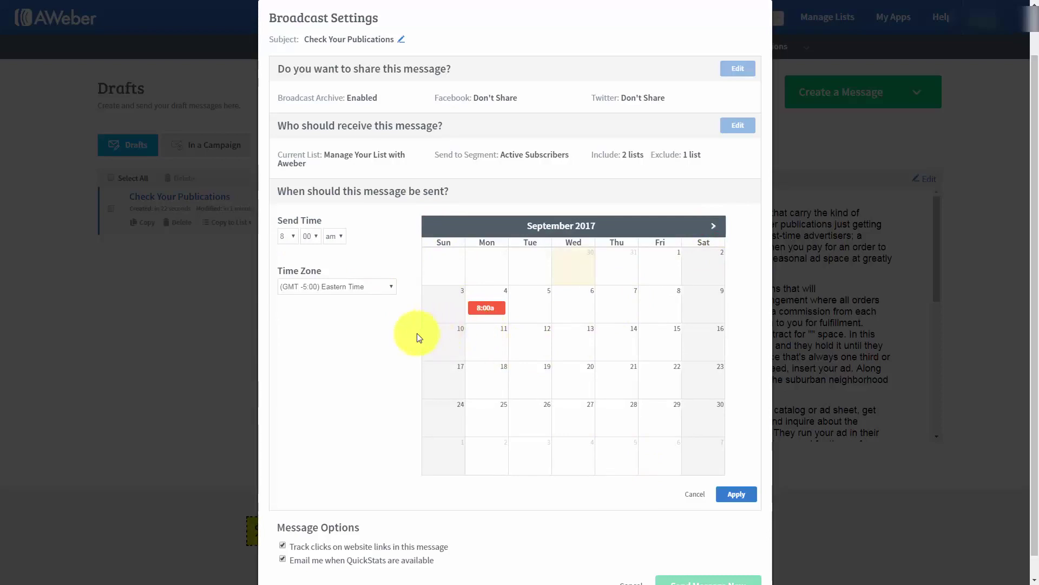
scroll(379, 347, "down", 1)
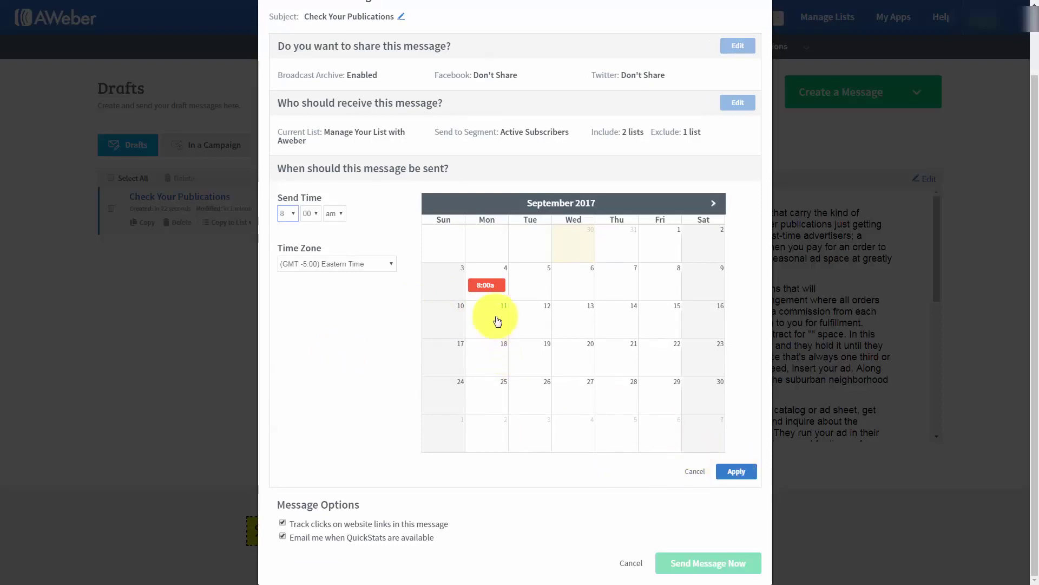
left_click(299, 216)
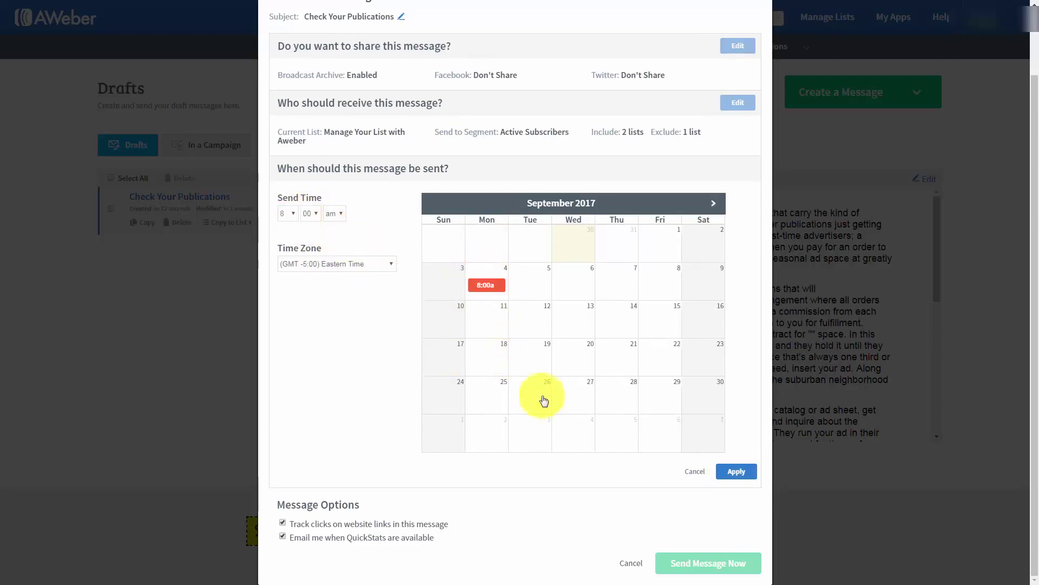
left_click(694, 471)
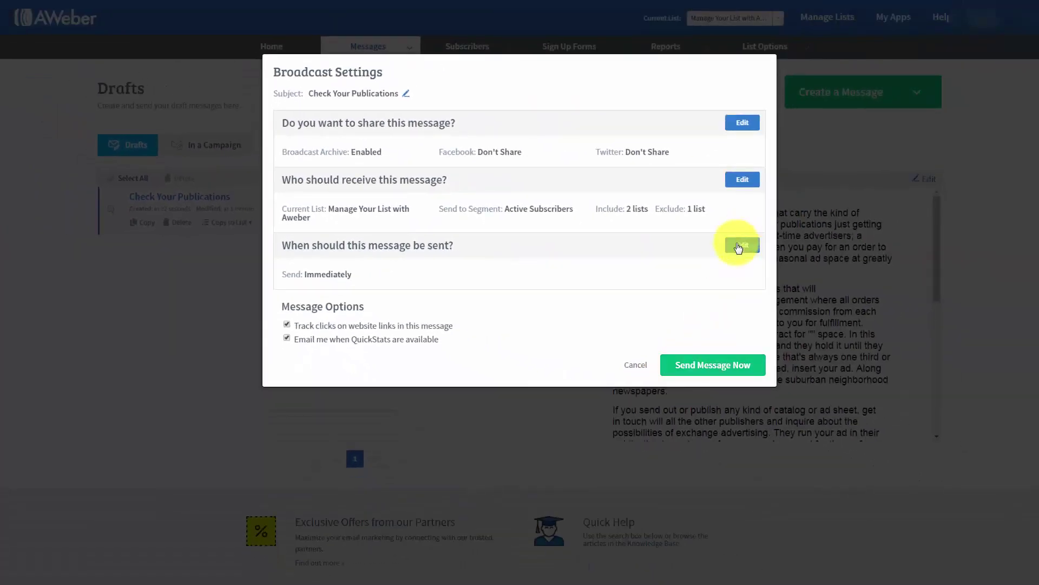
Schedule the broadcast for Wednesday, September 6, 2017 at 12:00 AM Eastern Time.
left_click(739, 247)
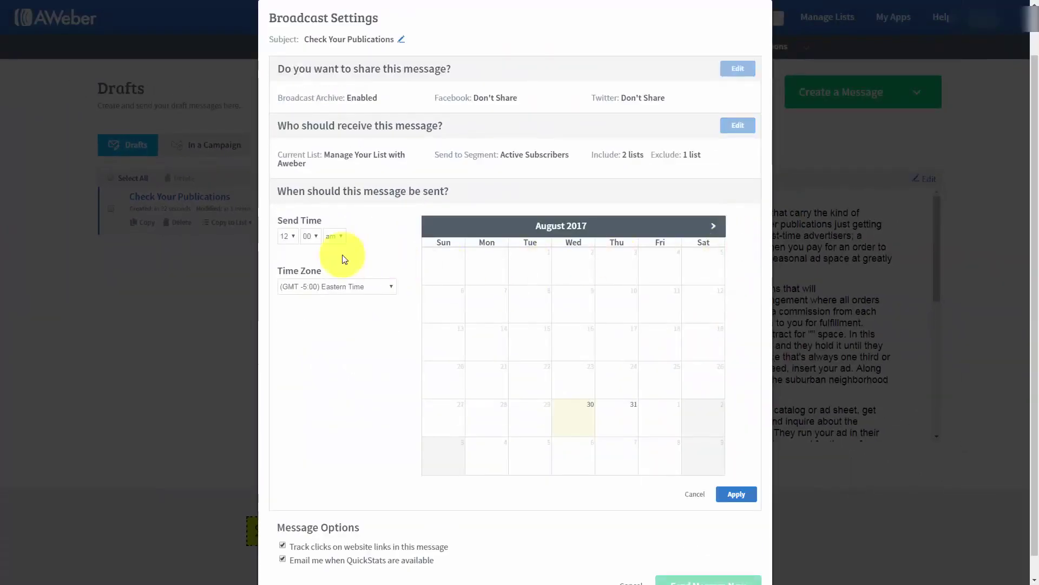
left_click(714, 226)
left_click(575, 309)
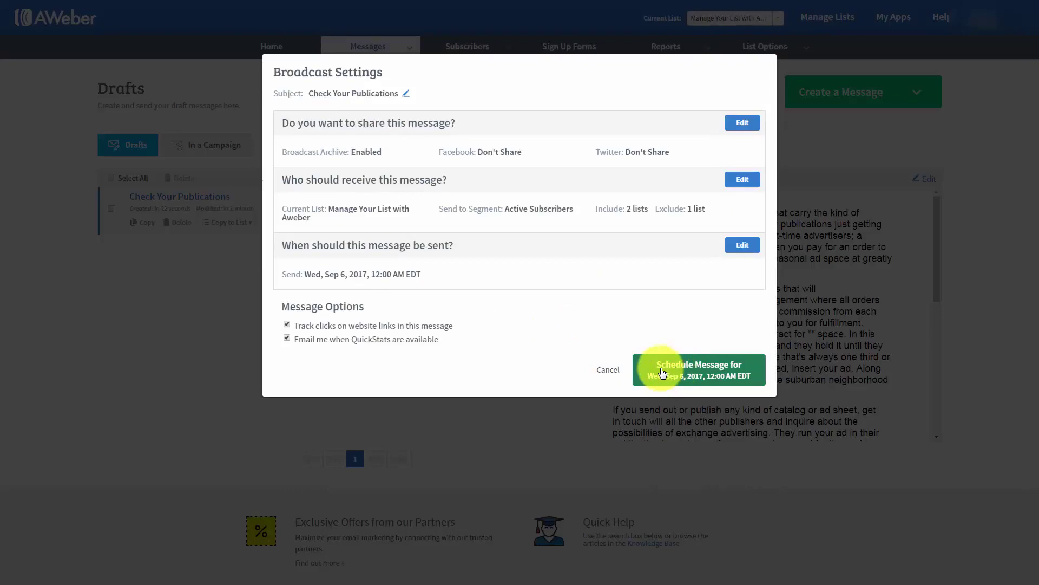
left_click(662, 373)
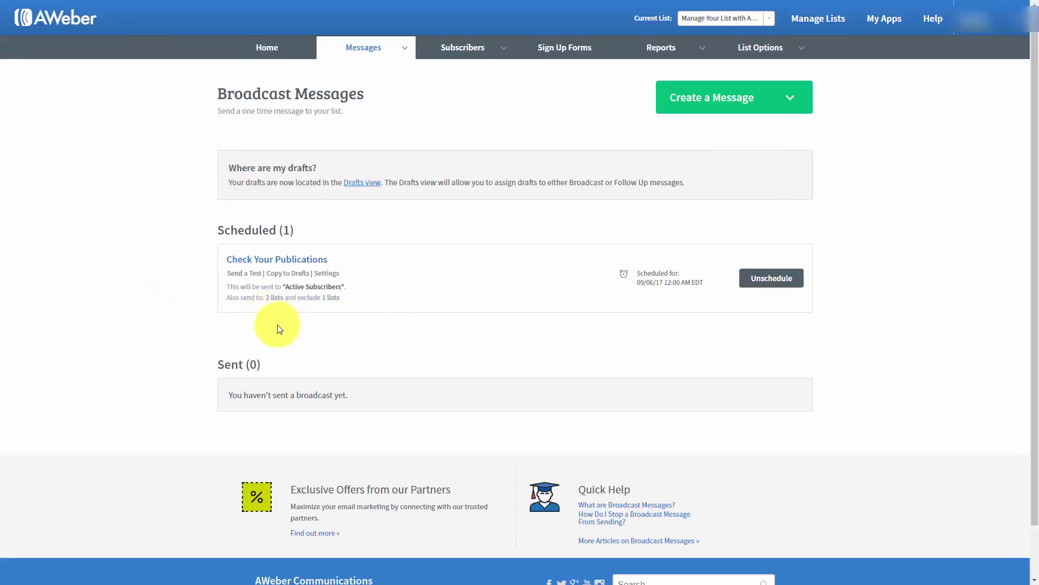
Unschedule the "Check Your Publications" broadcast.
left_click(764, 278)
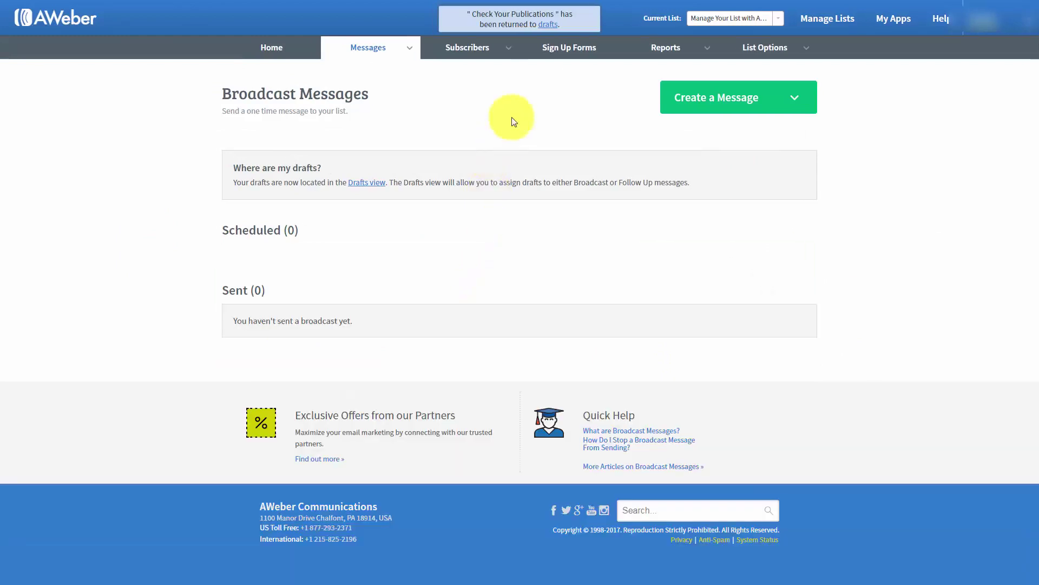